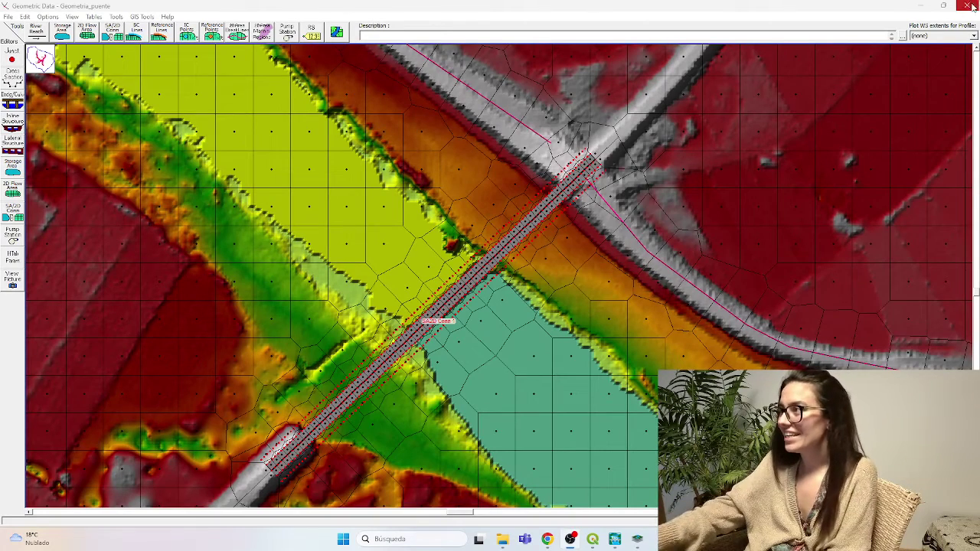
Minimize Geometric Data, check the HEC-RAS Downloads page, then return to the New Features notes
left_click(929, 7)
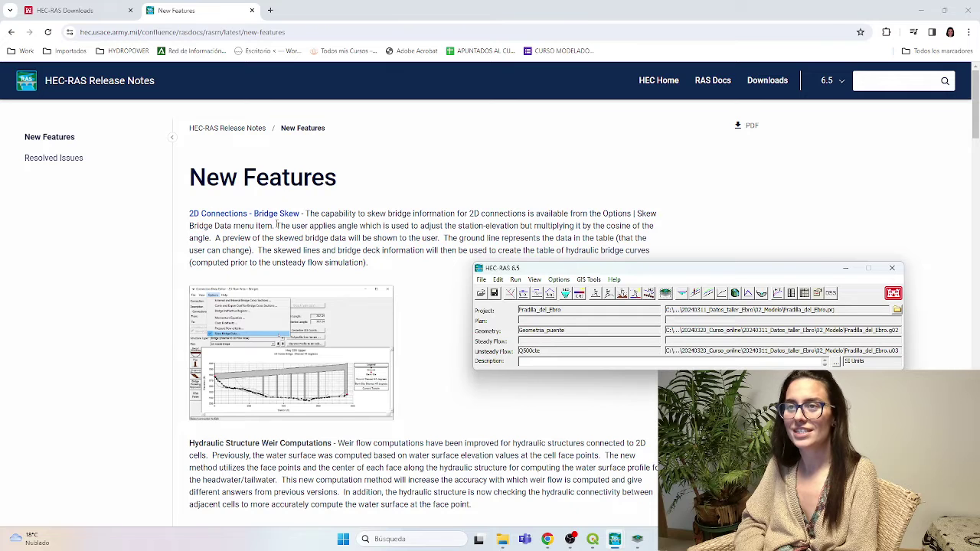
left_click(58, 12)
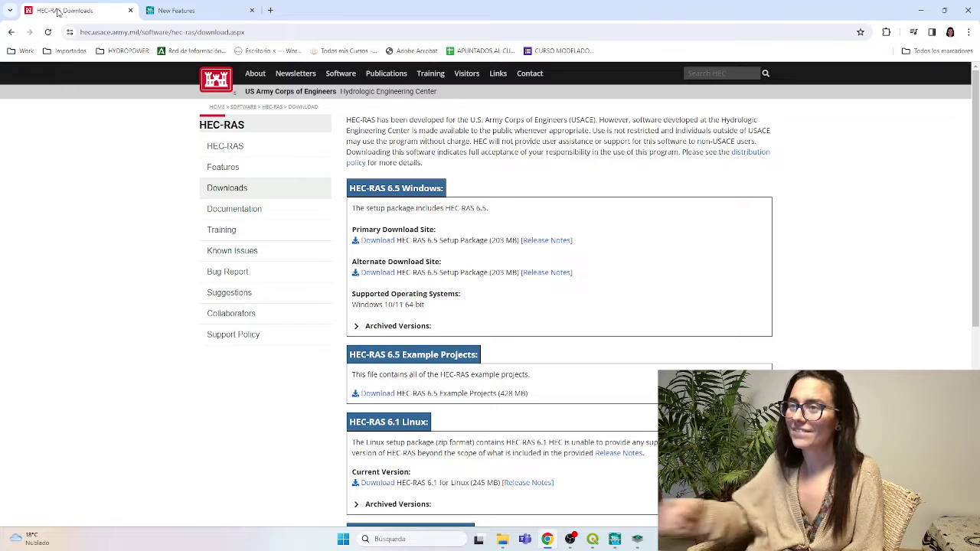
left_click(183, 10)
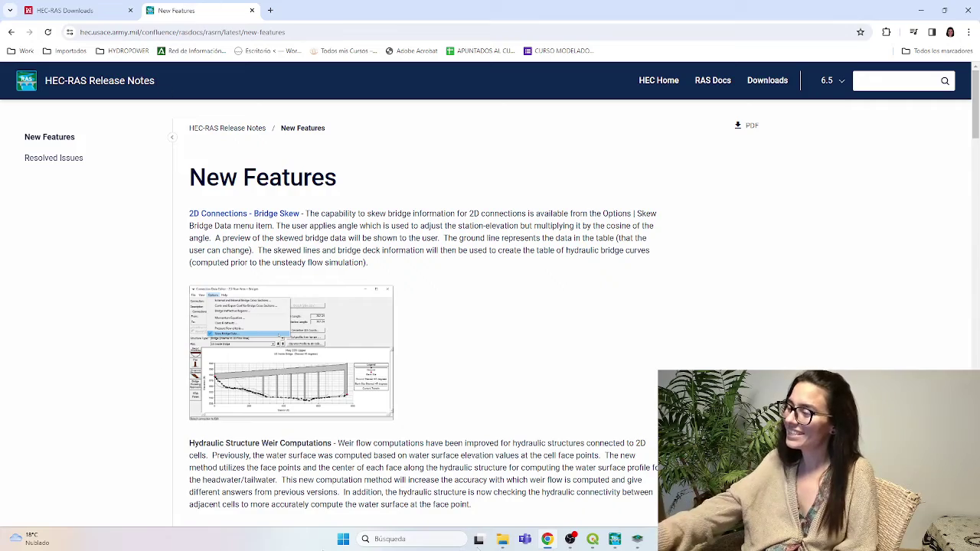
Restore Geometric Data and apply a 45-degree skew to the SA2D Conn 1 bridge
mouse_move(605, 542)
left_click(648, 502)
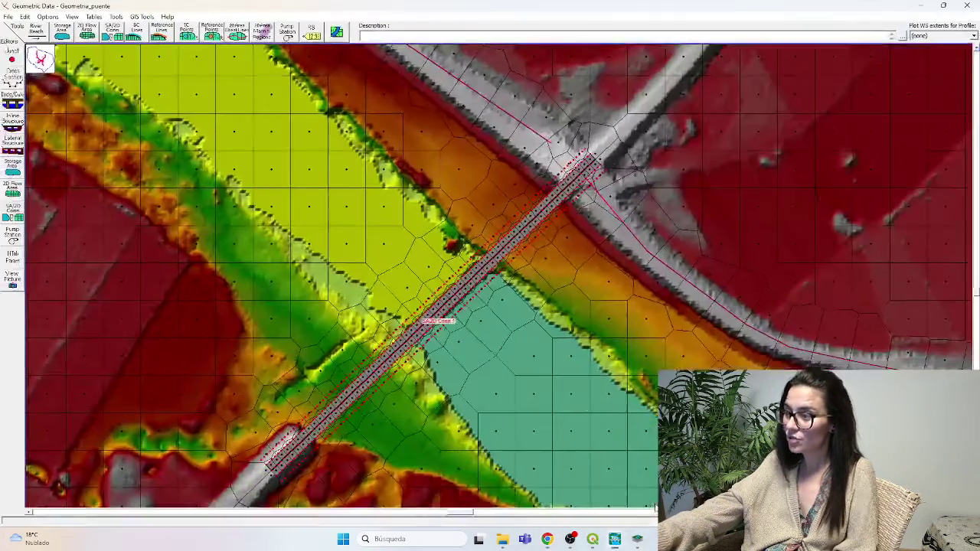
right_click(411, 342)
left_click(430, 361)
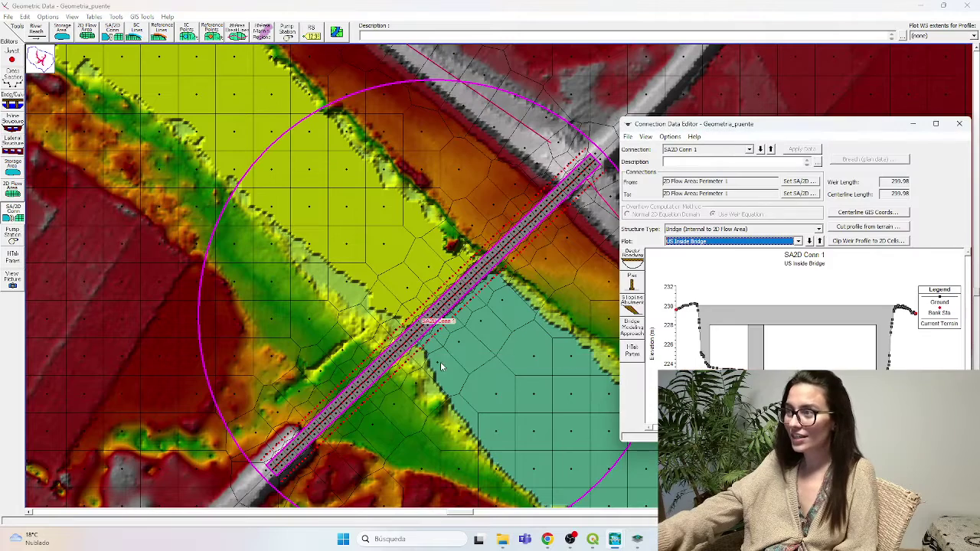
left_click(669, 136)
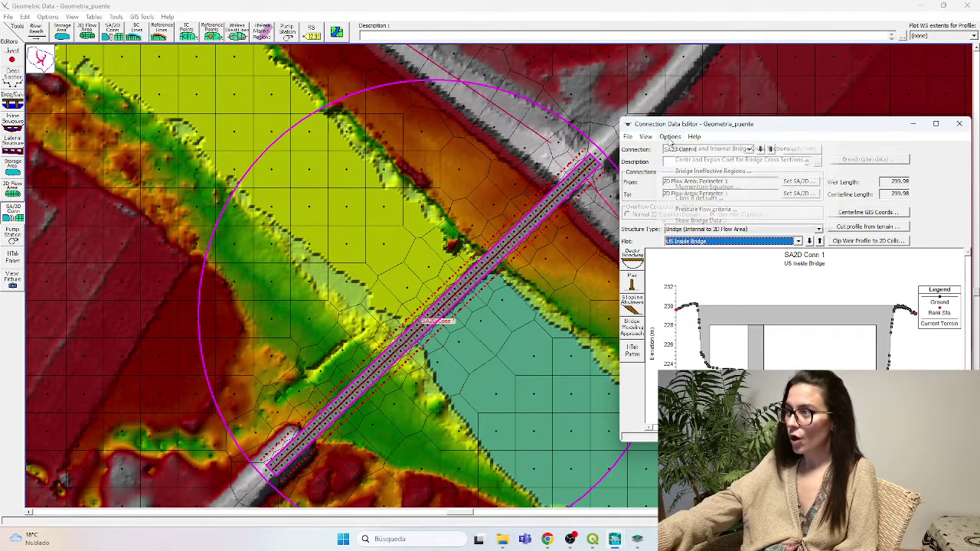
left_click(700, 221)
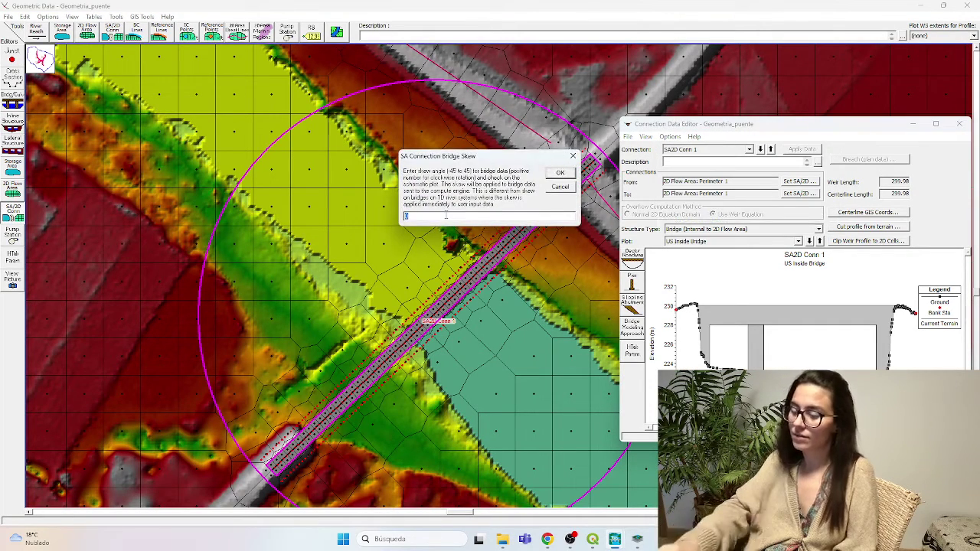
left_click(560, 173)
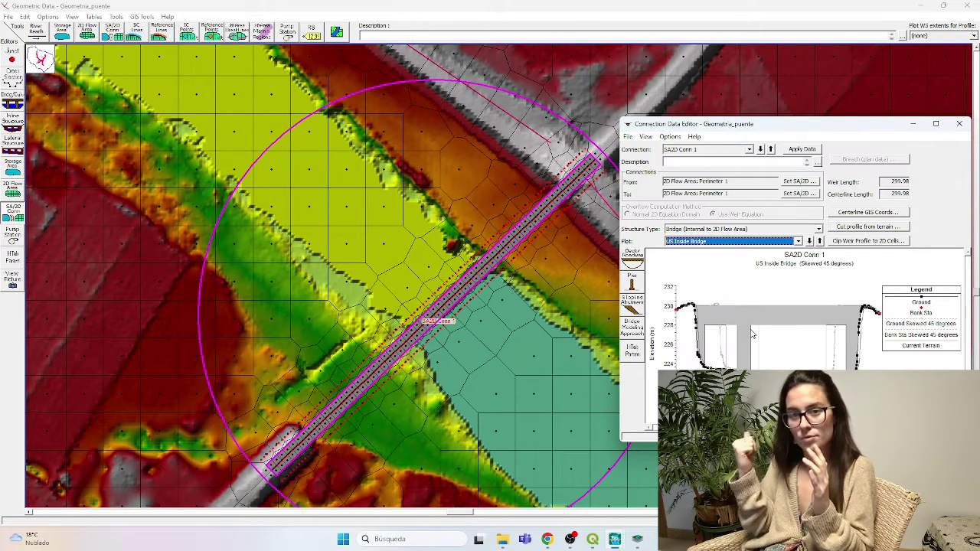
Close the Connection Data Editor to return to the Geometria_puente map
left_click(962, 125)
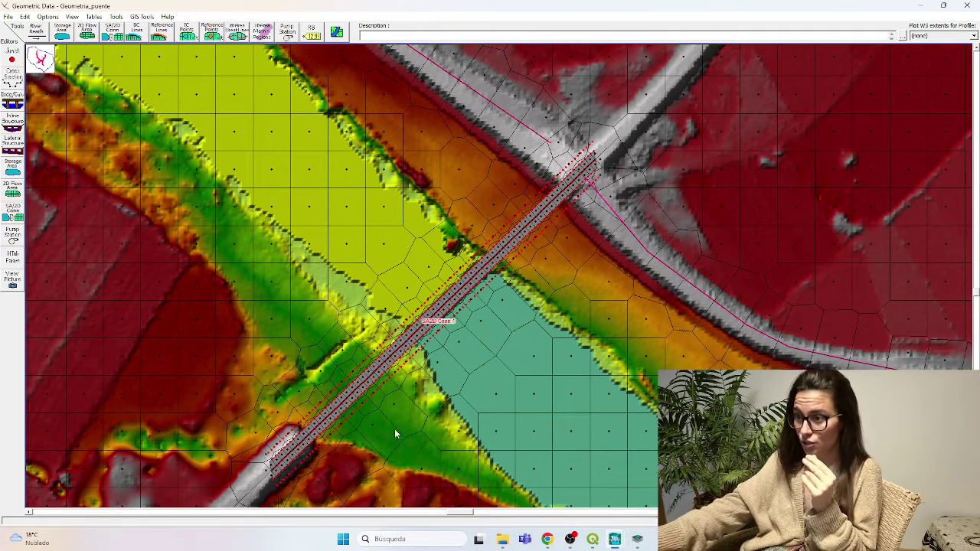
Launch Snipping Tool via a 'snip' search and capture the bridge area of the map
left_click(391, 540)
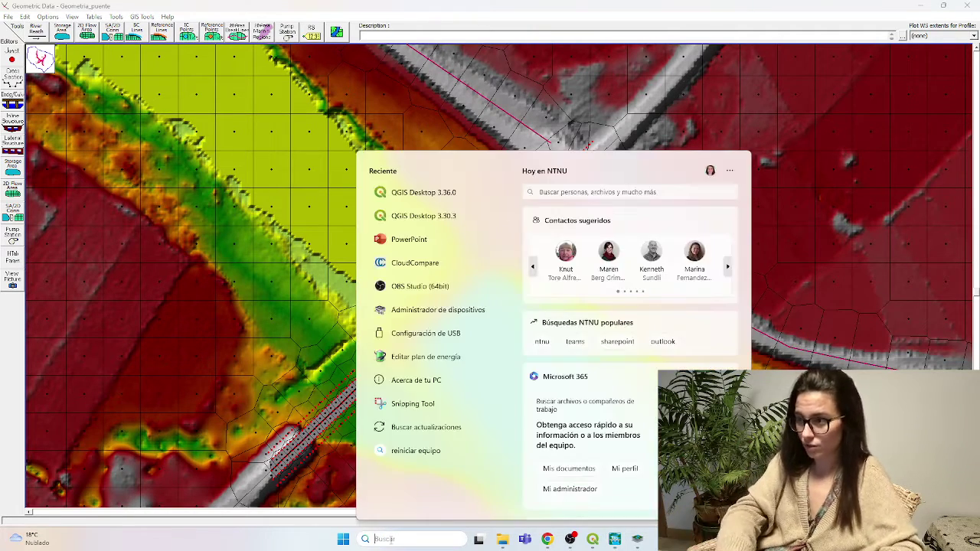
type("snipping Tool")
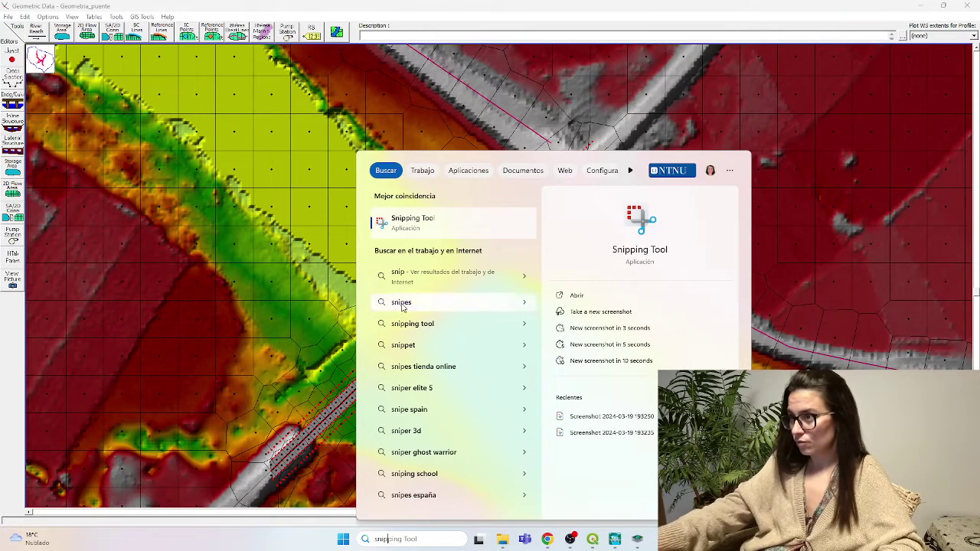
left_click(423, 223)
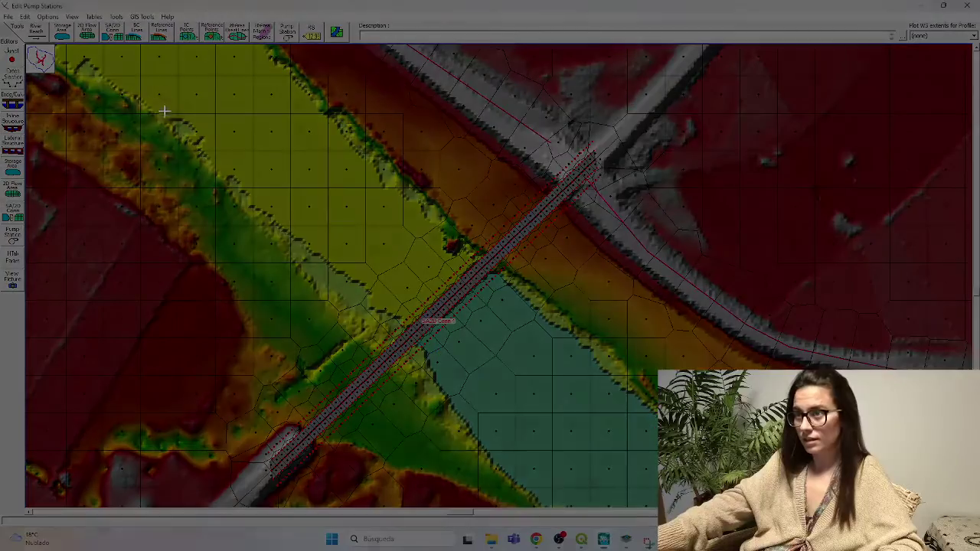
left_click_drag(105, 84, 906, 499)
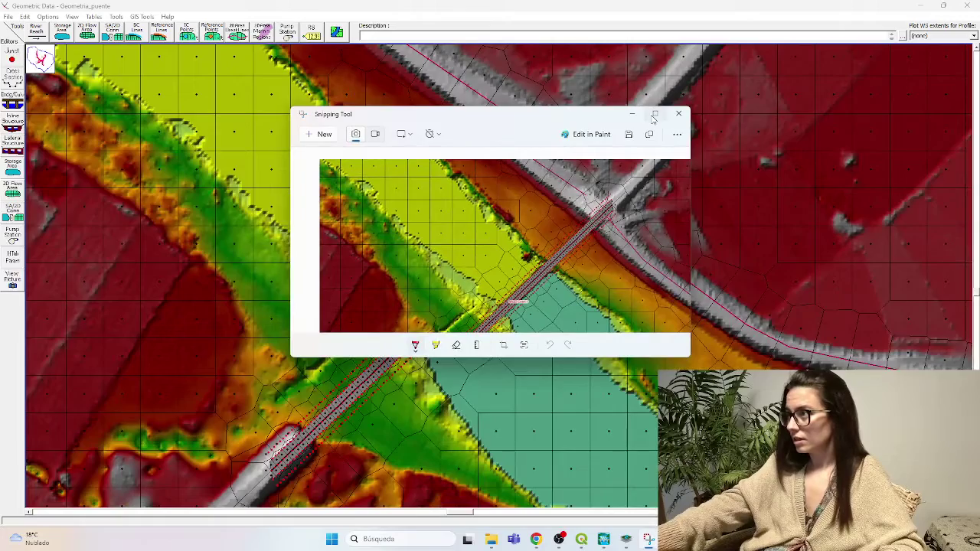
Maximize the snip and set the pen colour to blue
left_click(655, 114)
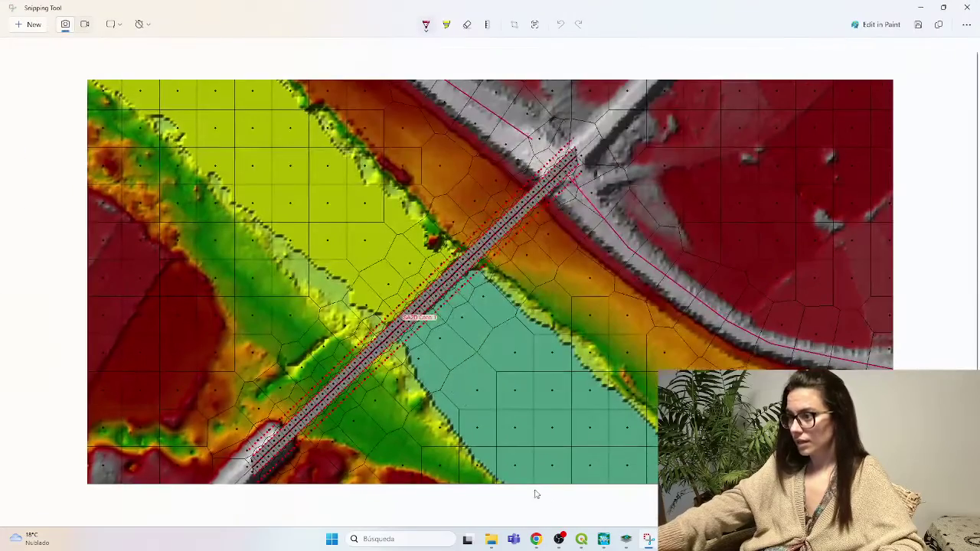
left_click(426, 25)
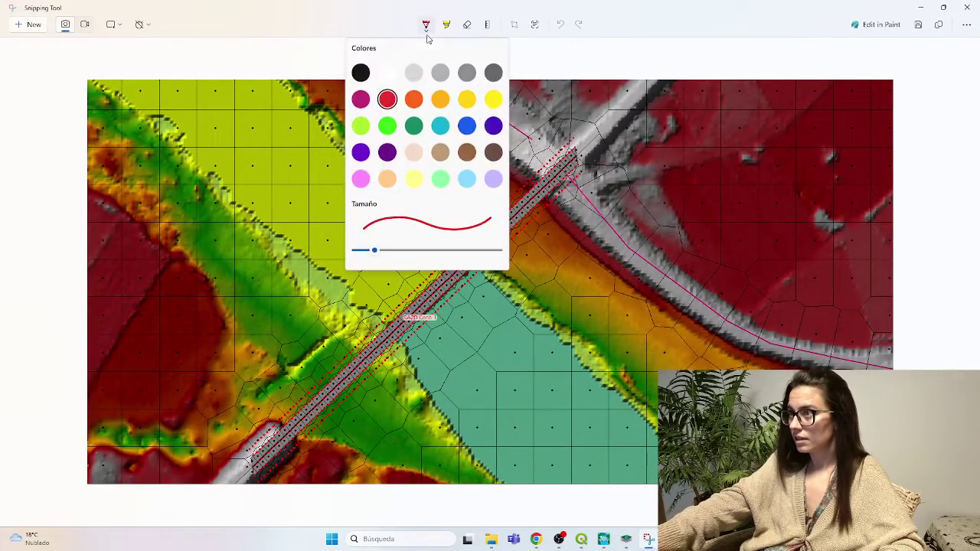
left_click(471, 141)
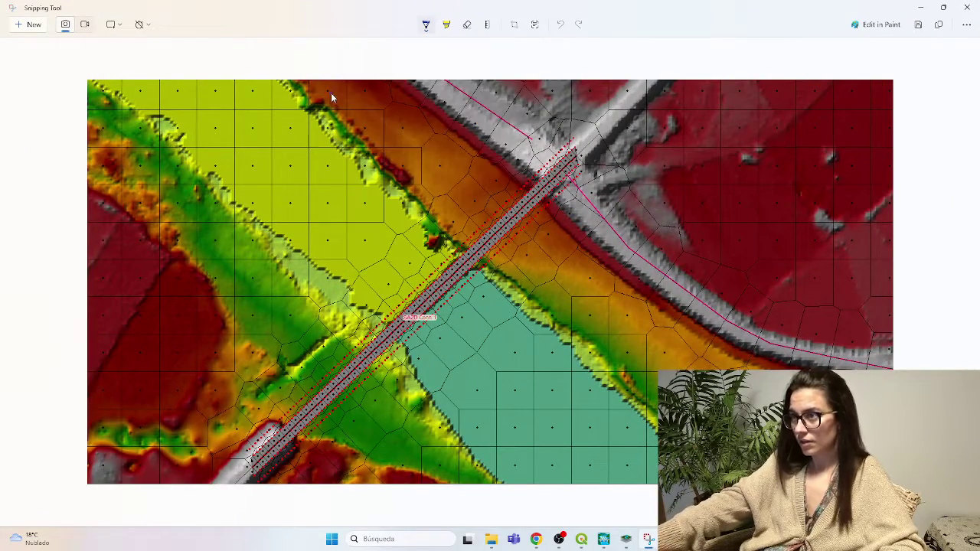
Sketch two long lines across the bridge, one along the embankment, and short cross strokes
mouse_move(331, 93)
left_mouse_down()
mouse_move(360, 247)
mouse_move(373, 417)
left_mouse_up()
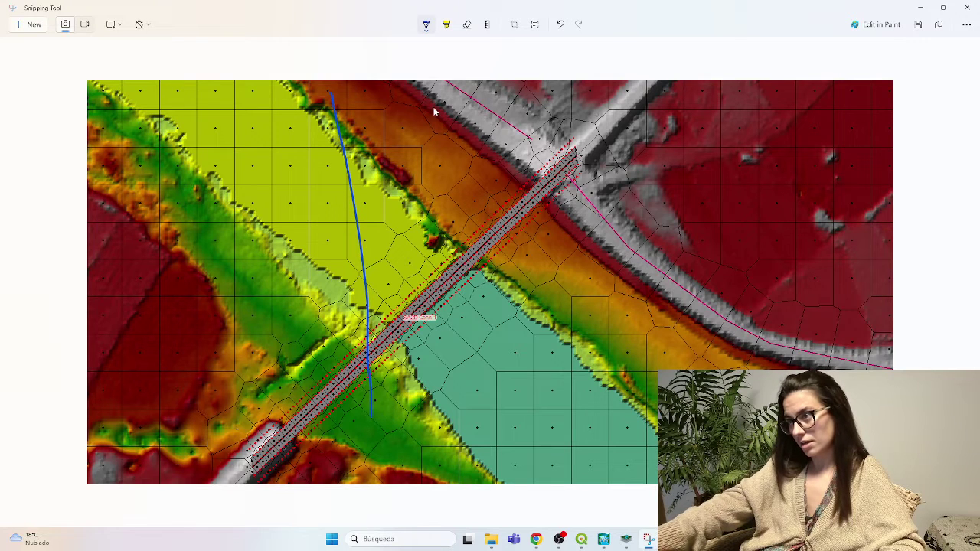
mouse_move(434, 107)
left_mouse_down()
mouse_move(454, 267)
mouse_move(450, 415)
left_mouse_up()
left_click_drag(327, 395, 487, 231)
mouse_move(399, 301)
left_mouse_down()
mouse_move(400, 344)
mouse_move(411, 345)
left_mouse_up()
mouse_move(429, 272)
left_mouse_down()
mouse_move(432, 318)
mouse_move(442, 321)
left_mouse_up()
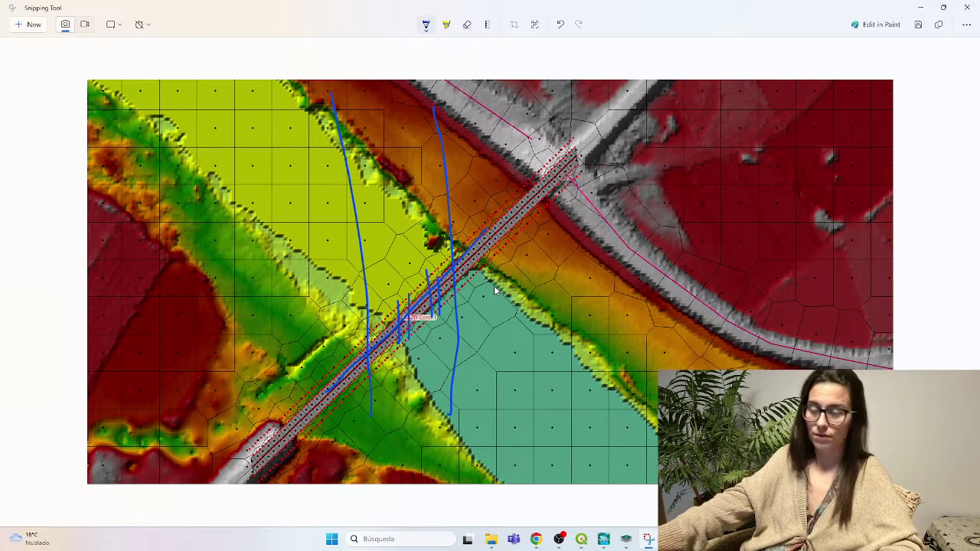
Return to the release notes and highlight the note that HEC-RAS 6.5 removed the limitation
left_click(924, 8)
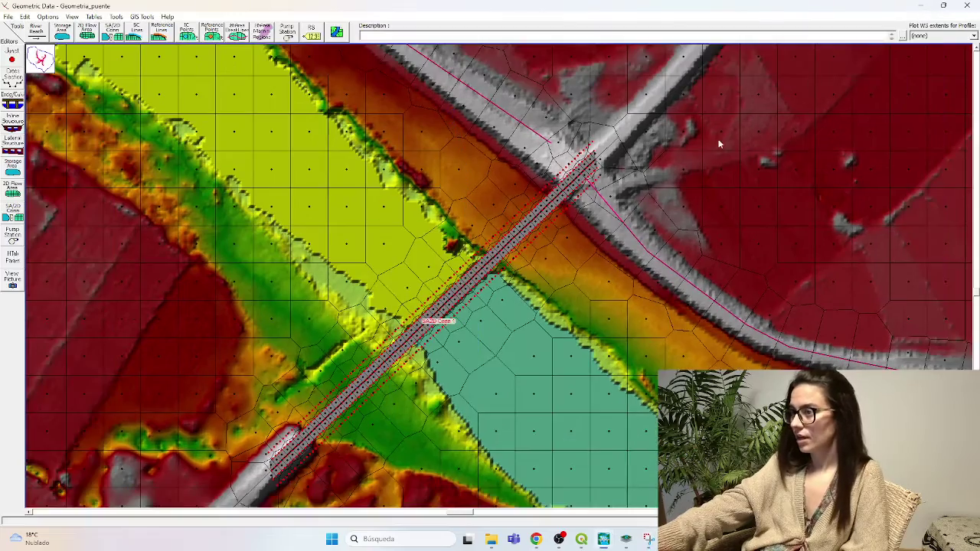
mouse_move(604, 540)
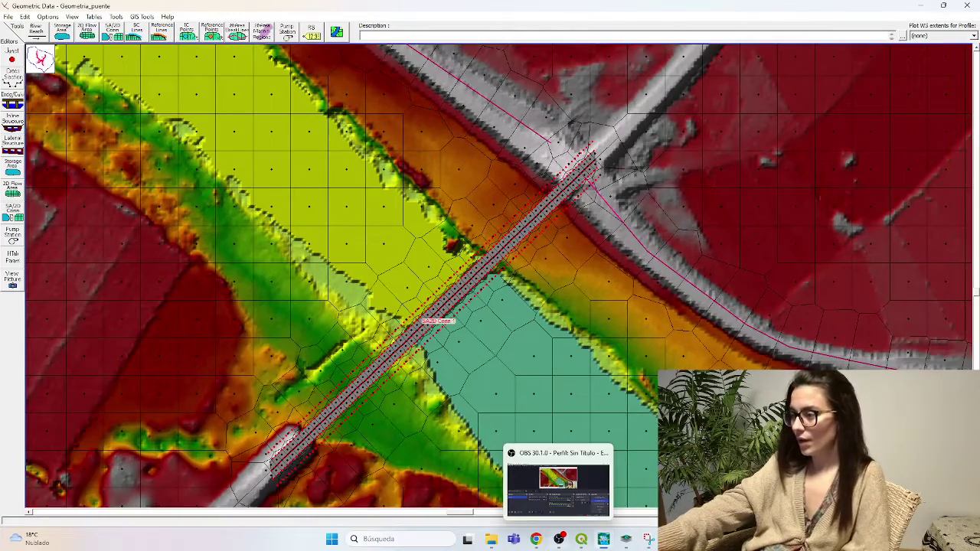
left_click(536, 539)
scroll(346, 391, "down", 3)
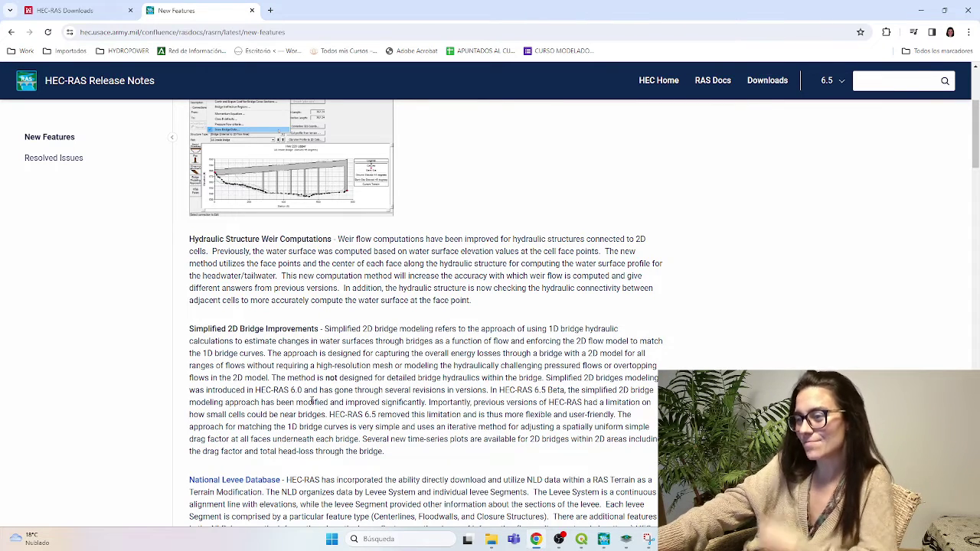
left_click_drag(329, 414, 336, 427)
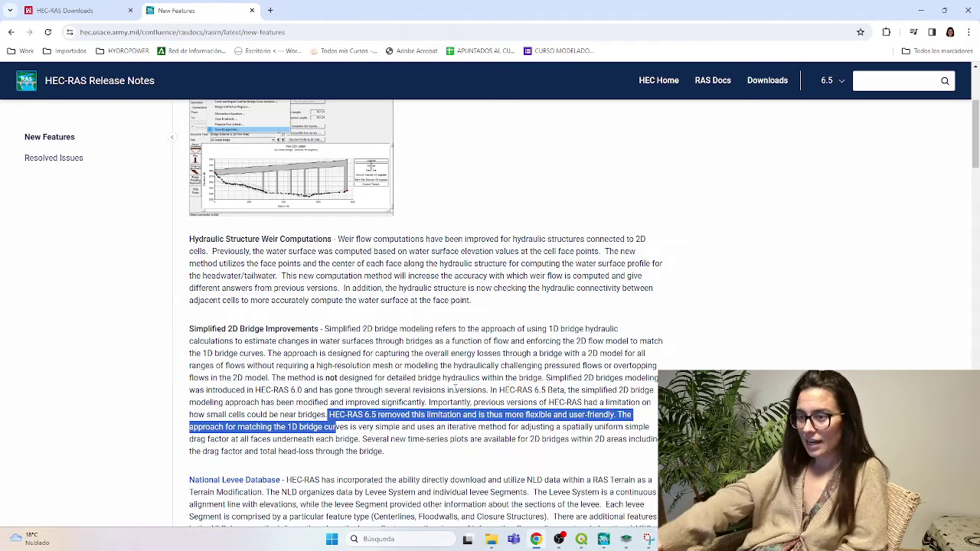
Scroll down to the Model Comparison Tool section and its example screenshots
scroll(456, 411, "down", 2)
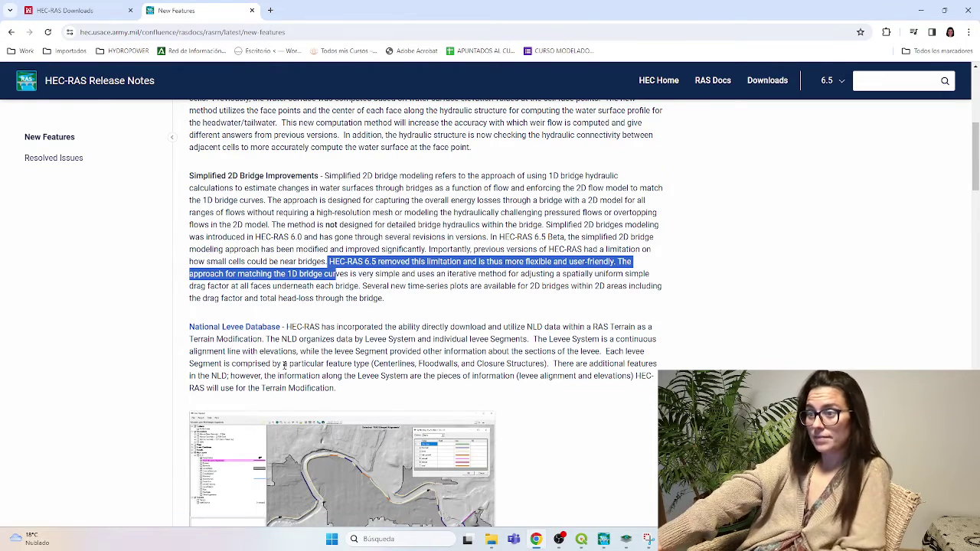
scroll(298, 365, "down", 3)
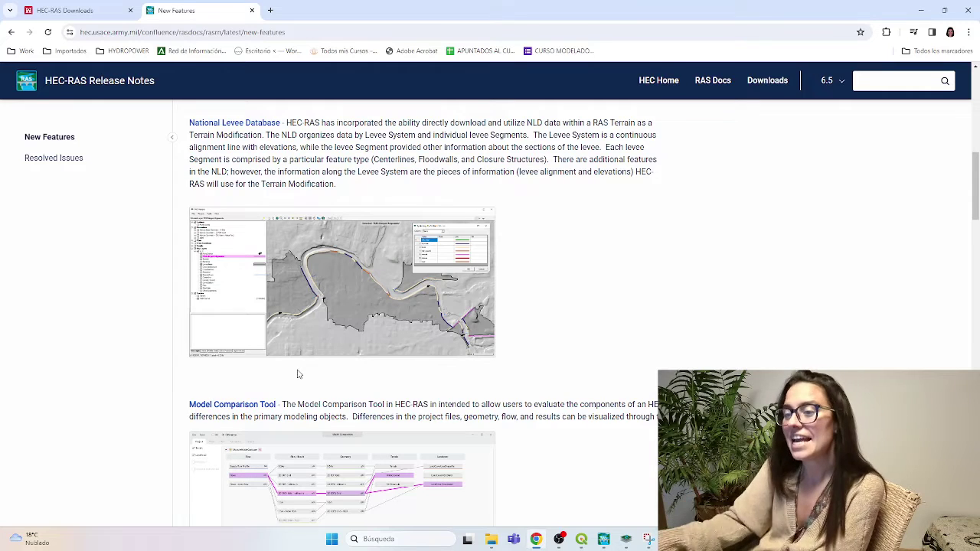
scroll(297, 375, "down", 3)
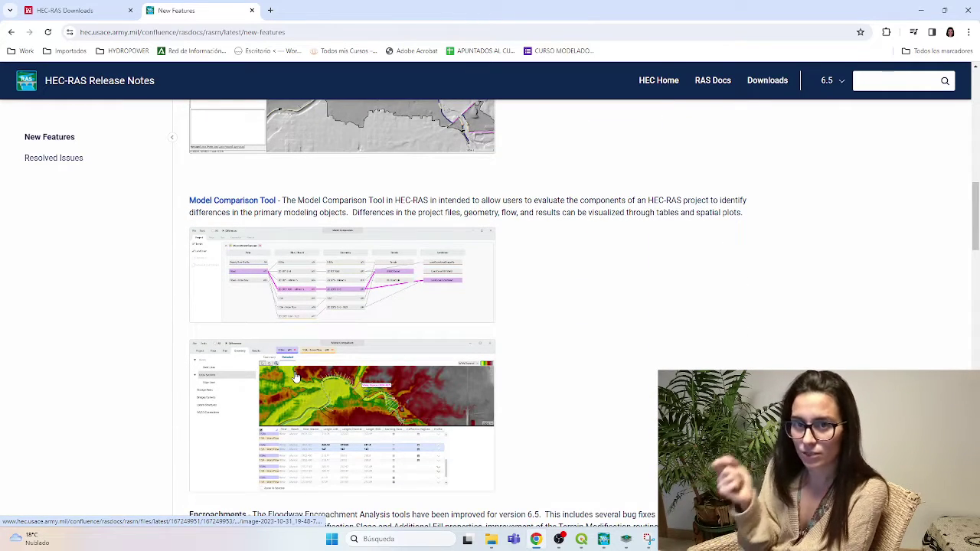
Bring the HEC-RAS main window forward and start Compare Model Data from the File menu
mouse_move(602, 540)
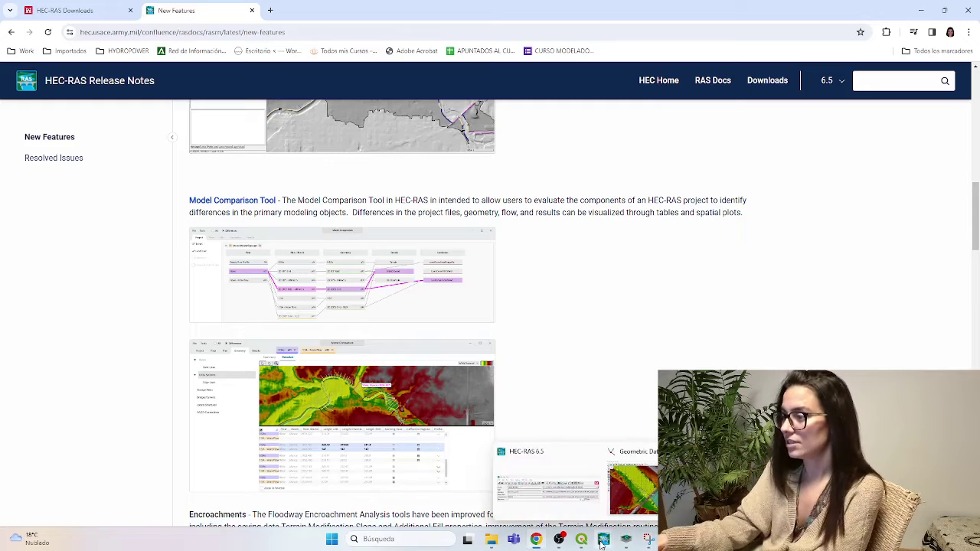
left_click(572, 488)
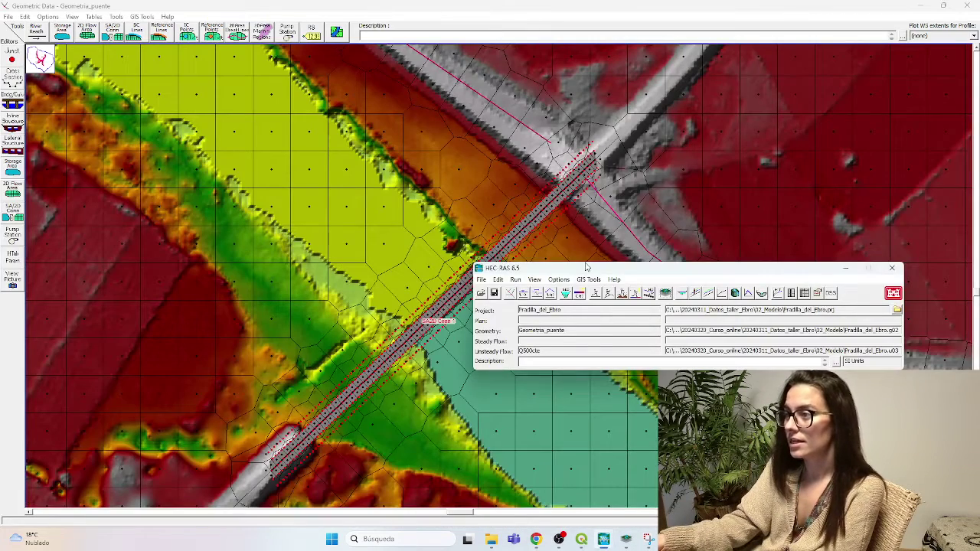
left_click_drag(586, 267, 443, 197)
left_click(337, 211)
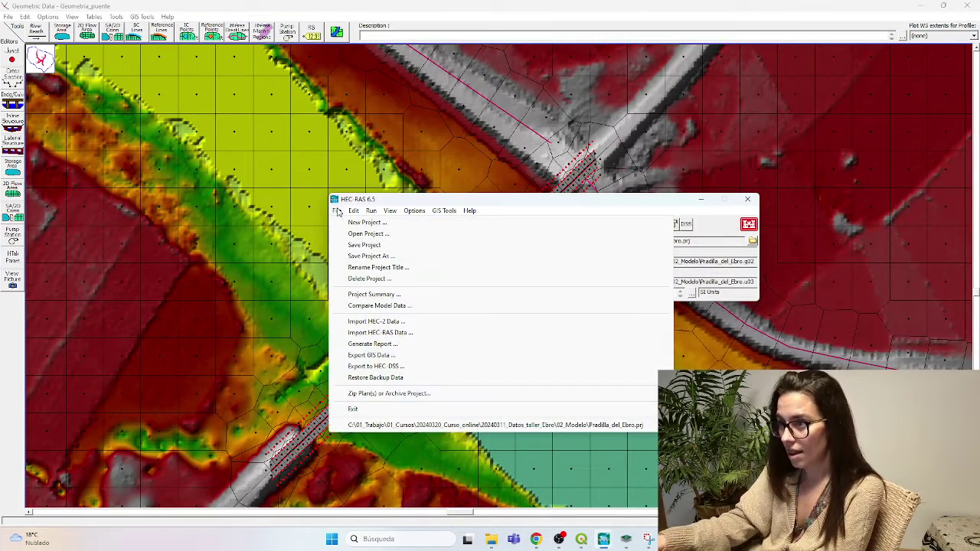
left_click(366, 306)
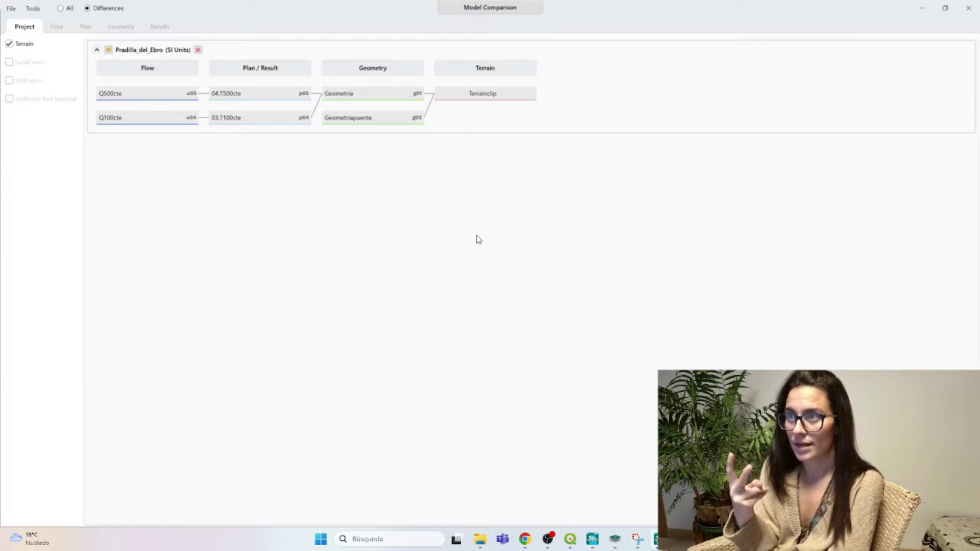
Compare plans 03.T100cte and 04.T500cte geometry, which shows no differences
left_click(220, 120)
left_click(232, 98)
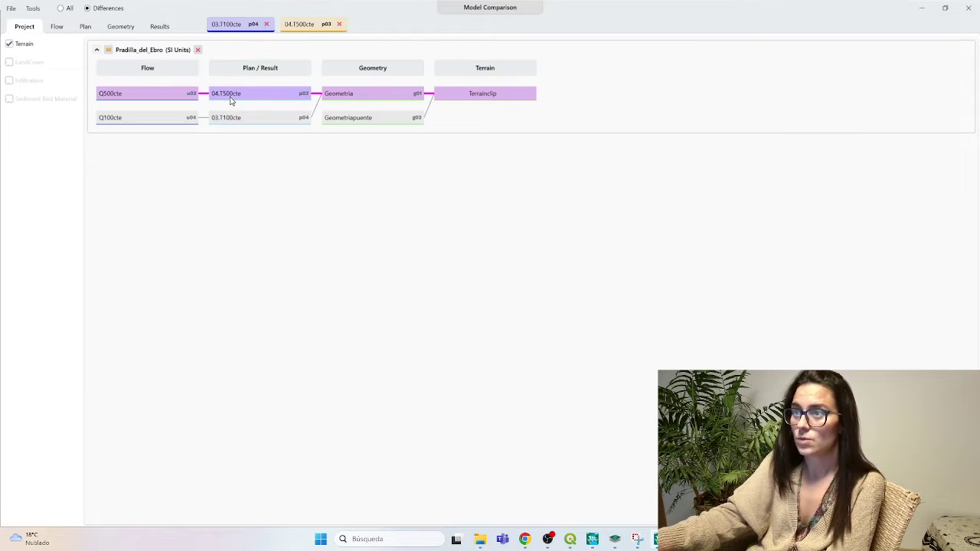
left_click(119, 29)
left_click(486, 288)
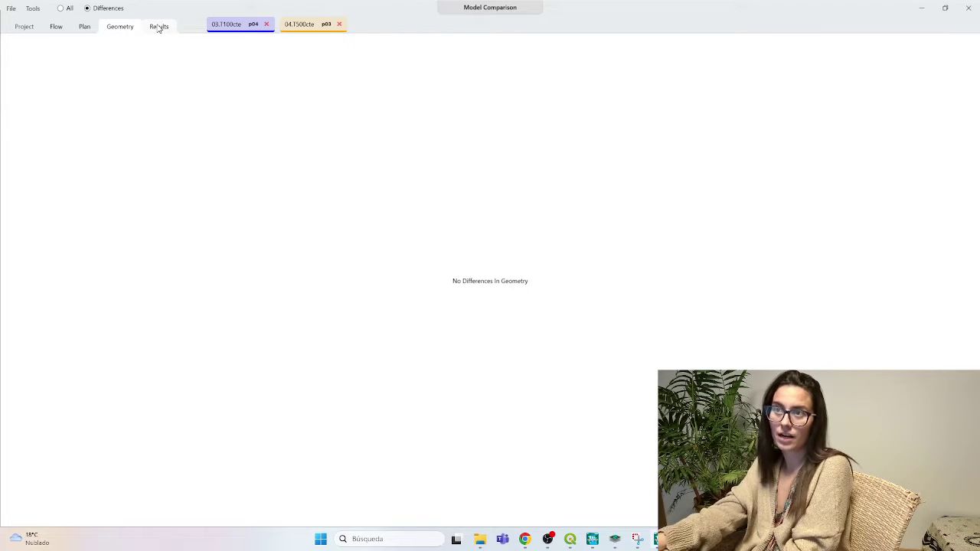
Display the Results difference map showing inundation differences between 03.T100cte and 04.T500cte
left_click(158, 27)
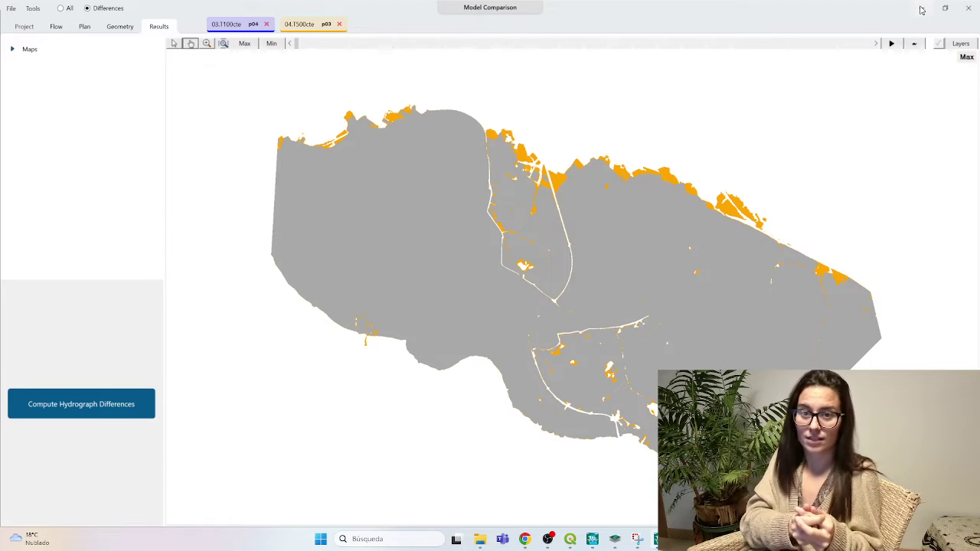
Scroll the release notes to the Encroachments section, then bring the comparison map back
left_click(922, 10)
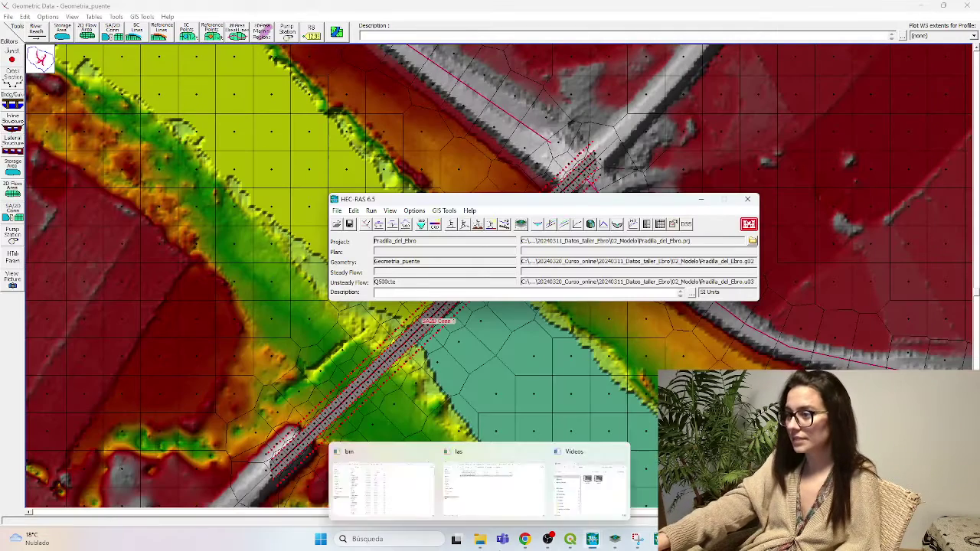
left_click(527, 539)
scroll(556, 388, "down", 2)
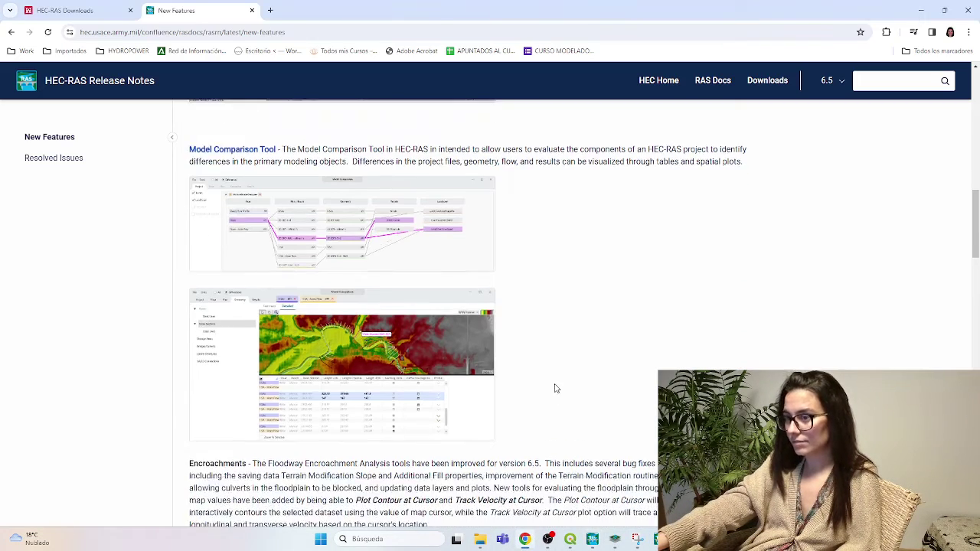
scroll(557, 389, "down", 1)
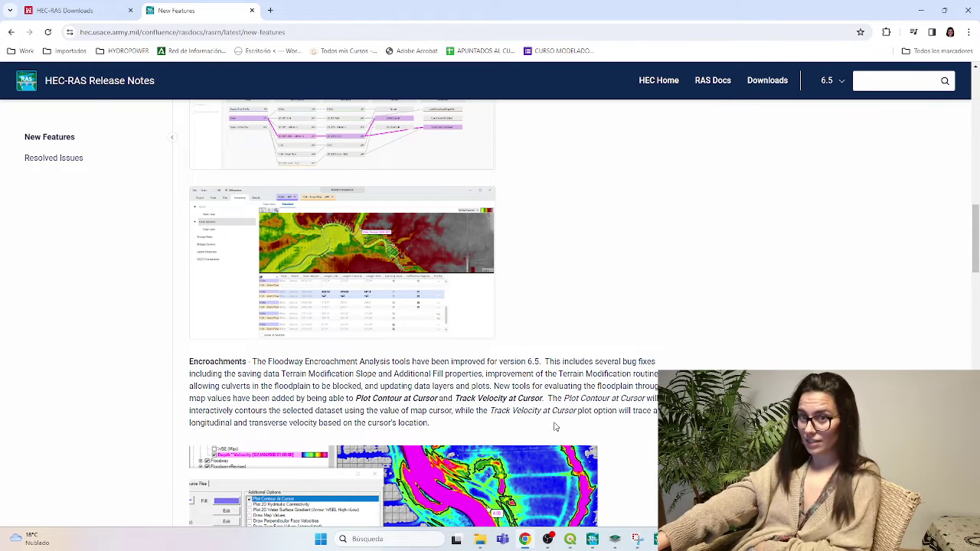
mouse_move(655, 539)
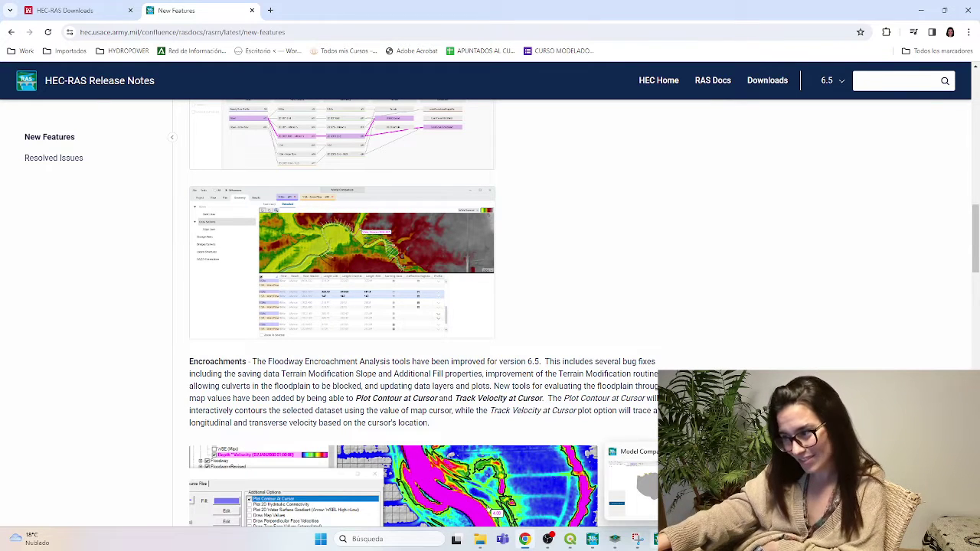
left_click(632, 479)
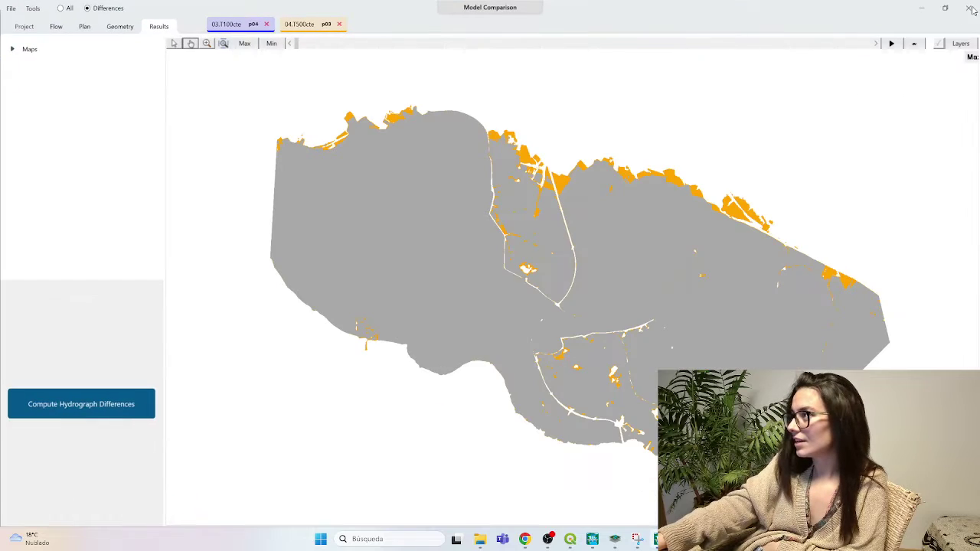
Close the comparison and browser windows, then view and close the Terrain_clip layer settings
left_click(972, 9)
left_click(972, 9)
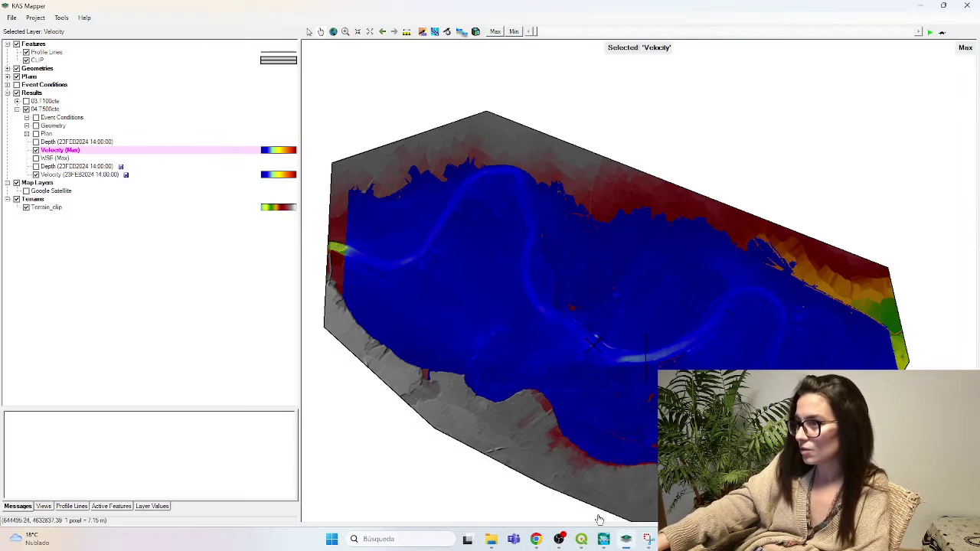
left_click(66, 210)
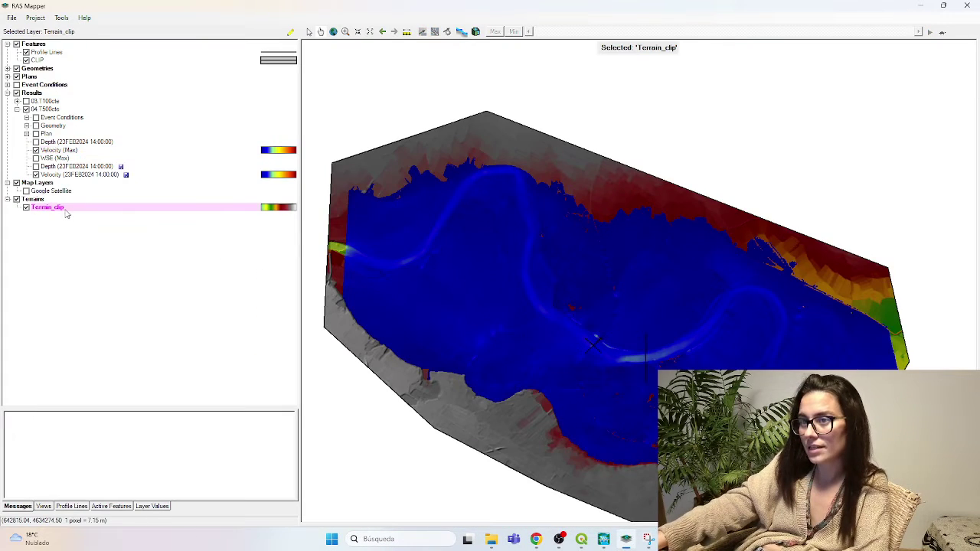
left_click(266, 206)
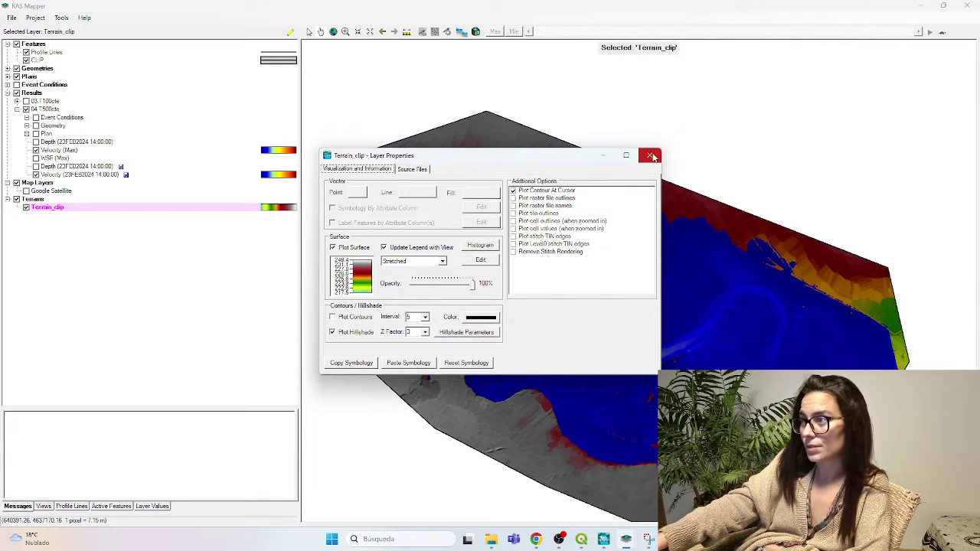
left_click(650, 156)
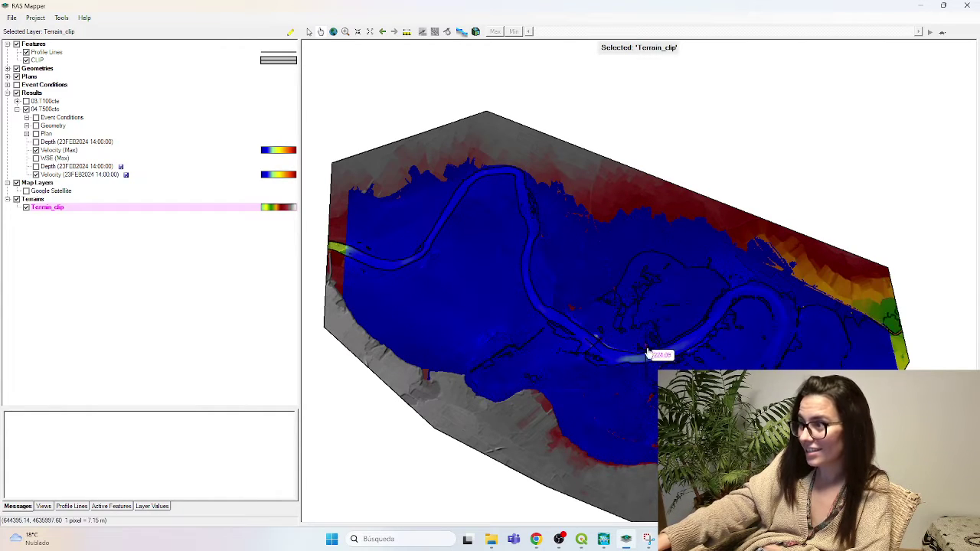
Hide Terrain_clip and enable Track Velocity at Cursor on the Velocity (Max) layer
left_click(26, 208)
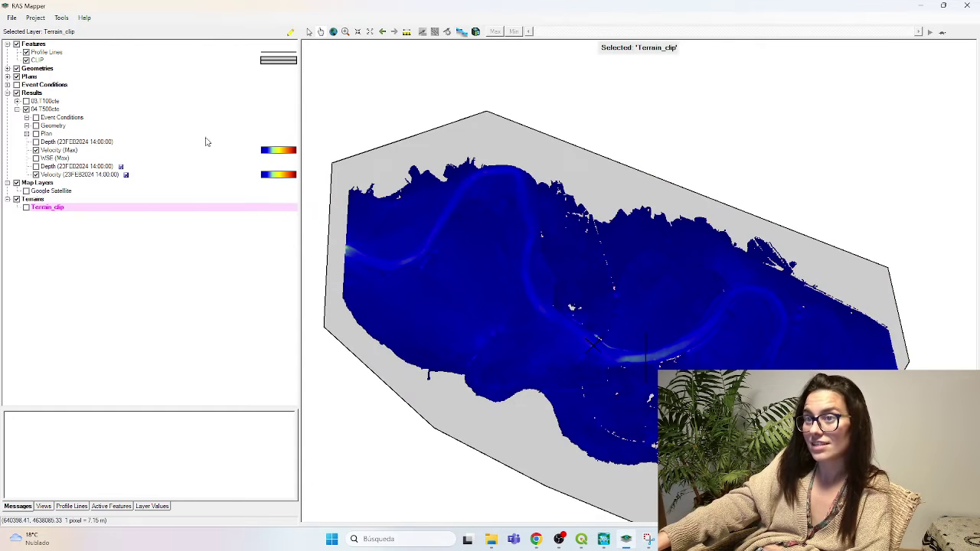
double_click(274, 150)
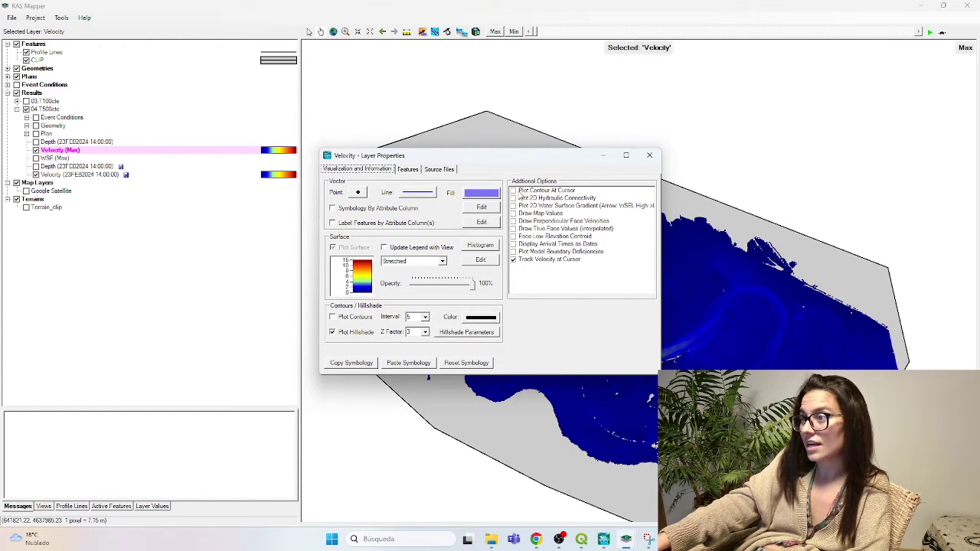
left_click(650, 155)
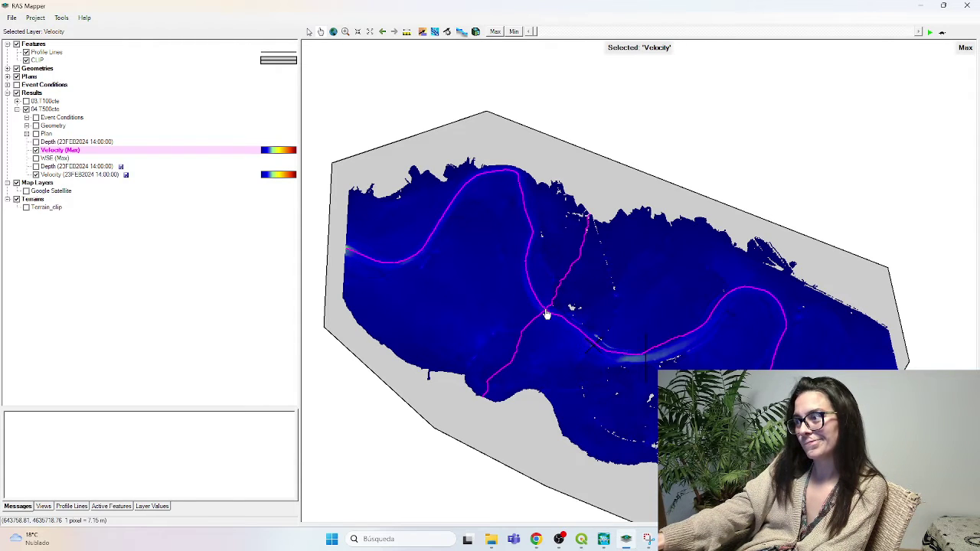
Return to the HEC-RAS Release Notes and scroll to the Capacity Only/Concentration Only sediment modes entry
left_click(534, 542)
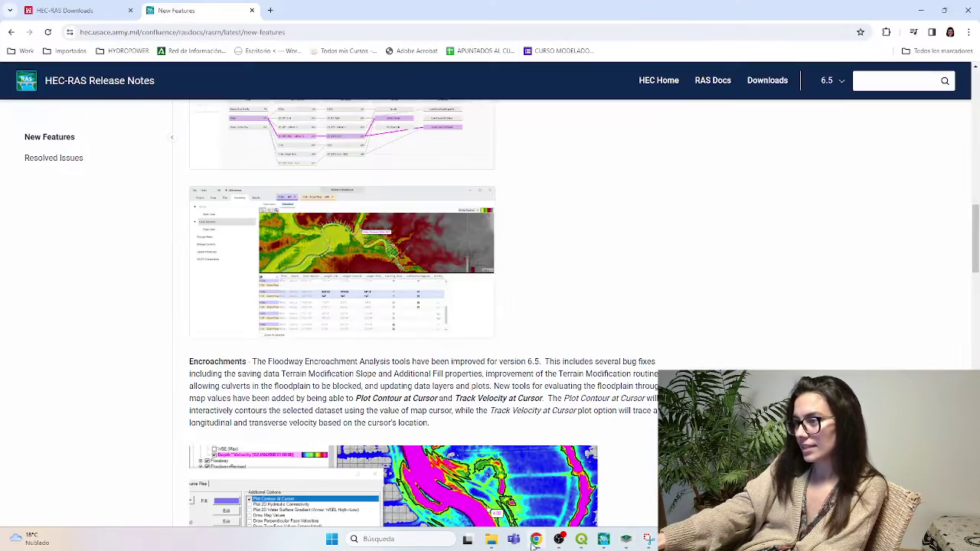
scroll(476, 386, "down", 5)
scroll(477, 386, "down", 1)
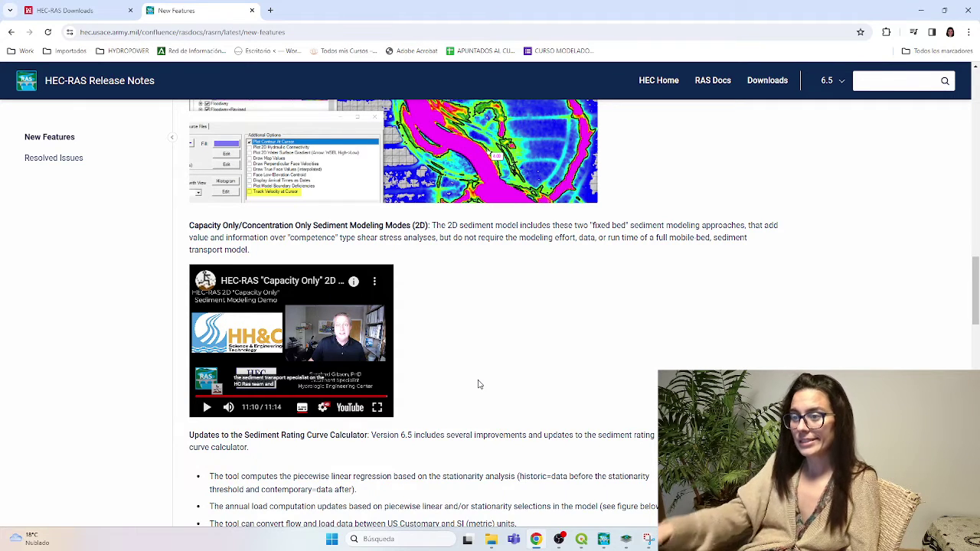
Scroll past the Sediment Rating Curve Calculator to the Global Deposition Threshold (2D) and Equilibrium Load entries
scroll(479, 384, "down", 2)
scroll(482, 390, "down", 1)
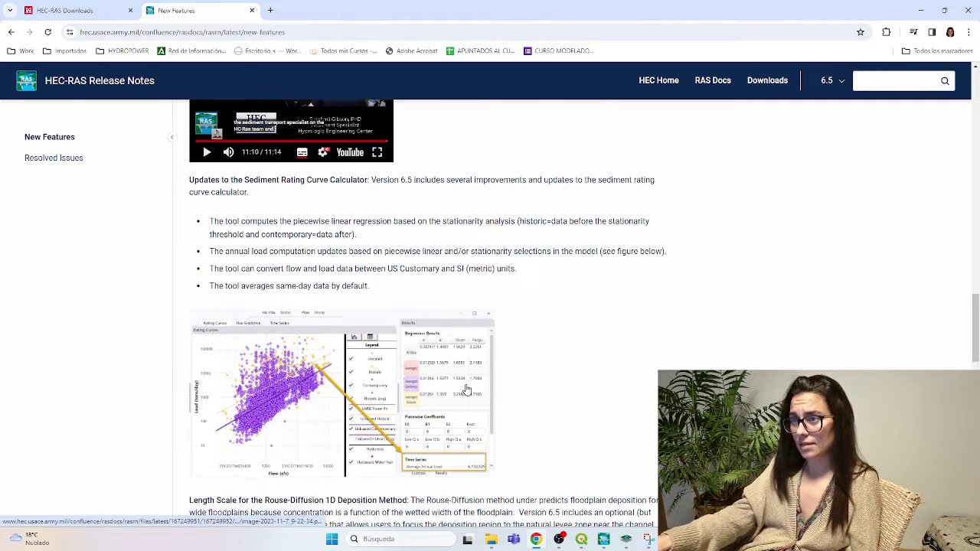
scroll(371, 308, "down", 2)
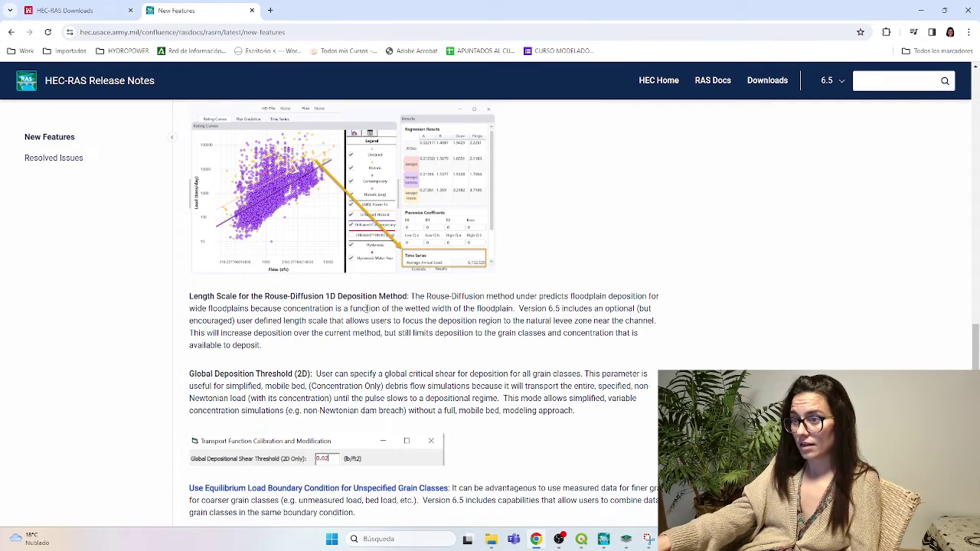
scroll(367, 309, "down", 3)
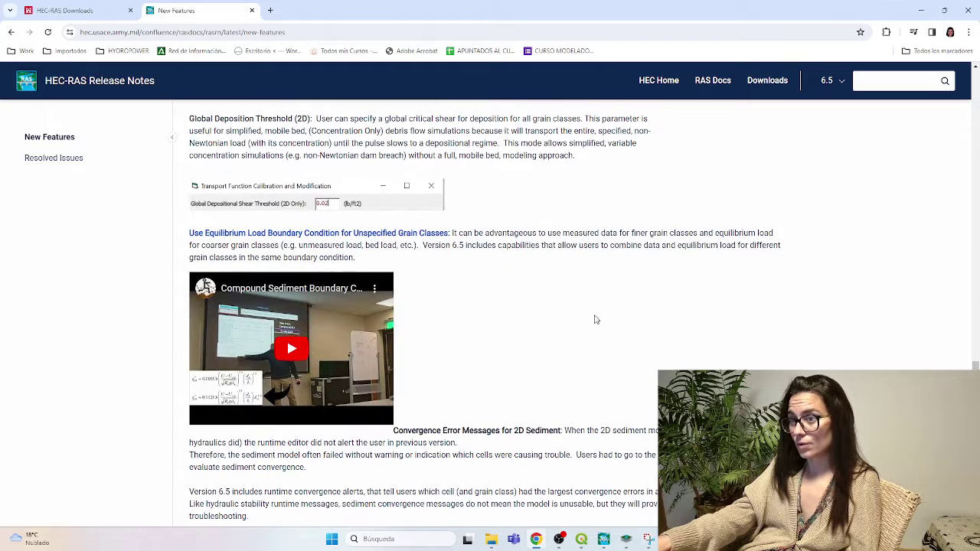